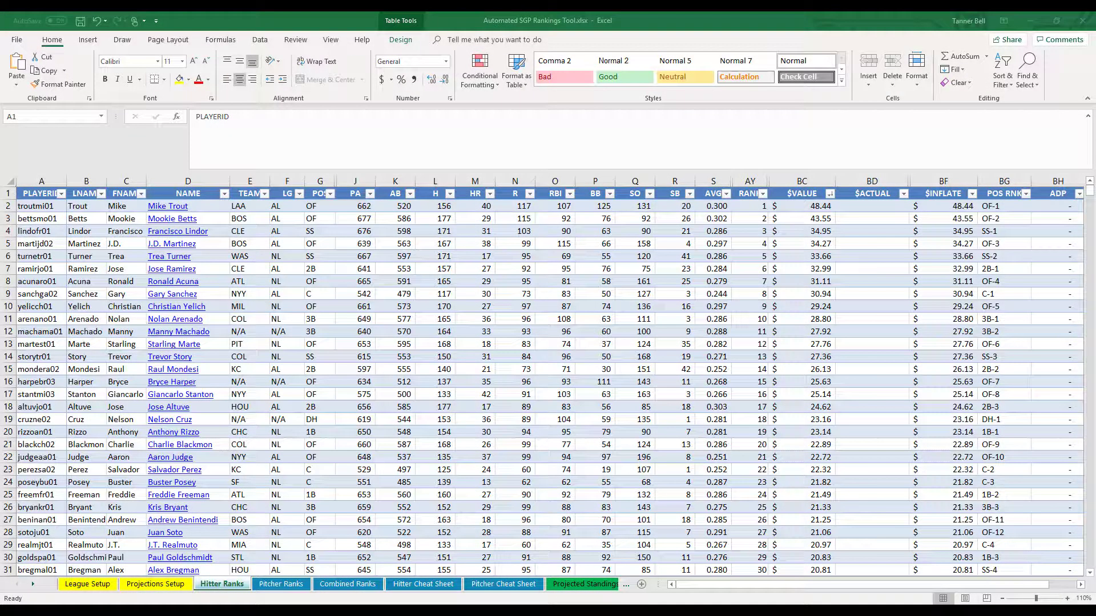
scroll(589, 307, down, 4)
scroll(590, 308, down, 5)
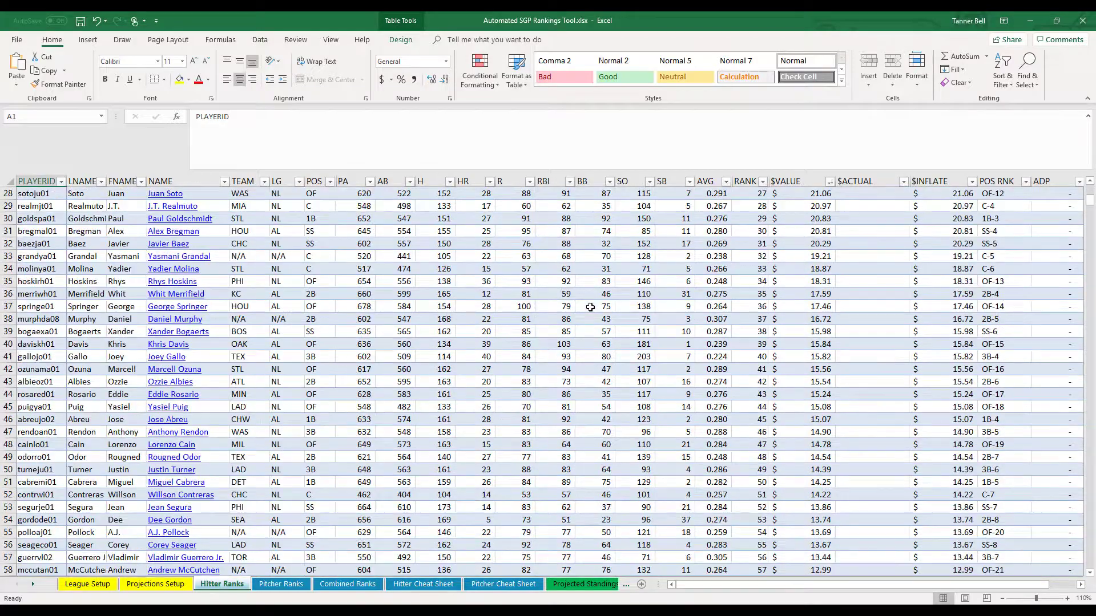
scroll(589, 307, down, 5)
scroll(590, 307, down, 5)
scroll(590, 307, down, 5)
scroll(589, 314, down, 5)
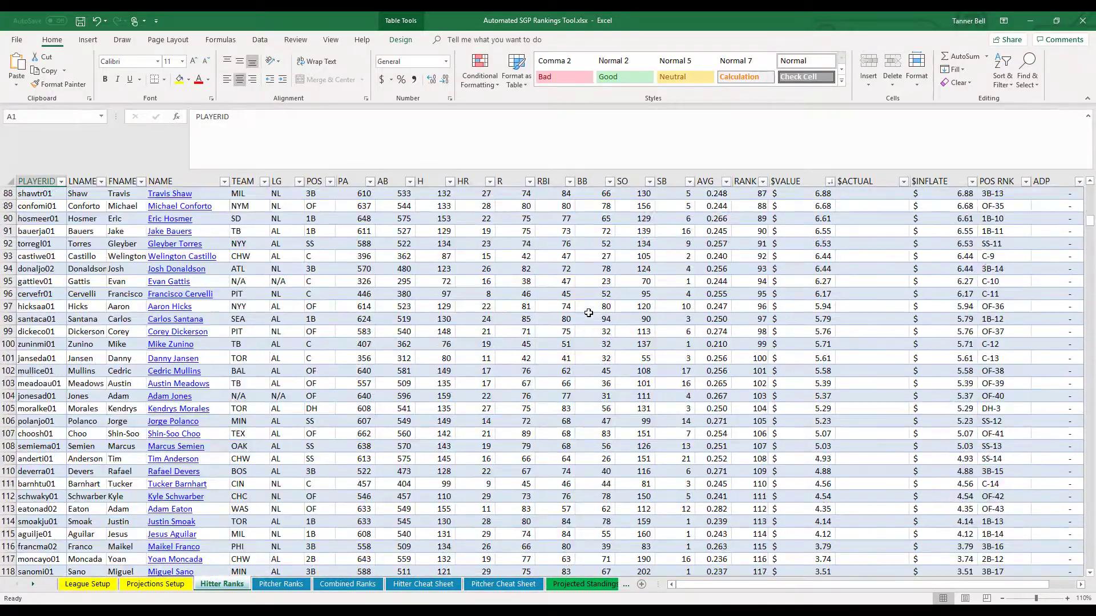
scroll(588, 314, down, 4)
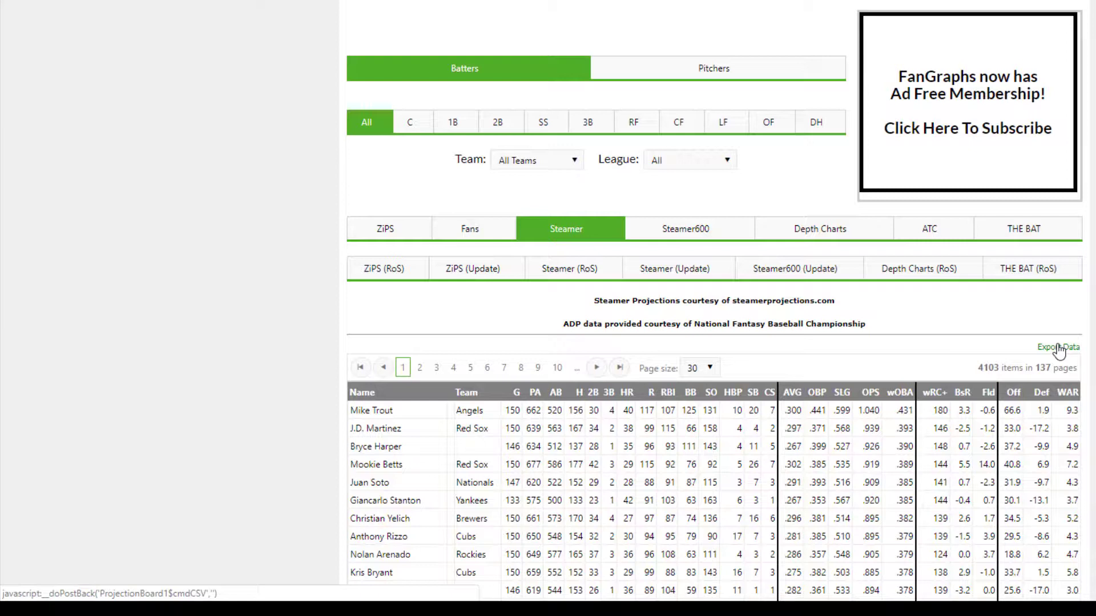
- Export the FanGraphs Steamer batter projections to a CSV file
click(1060, 348)
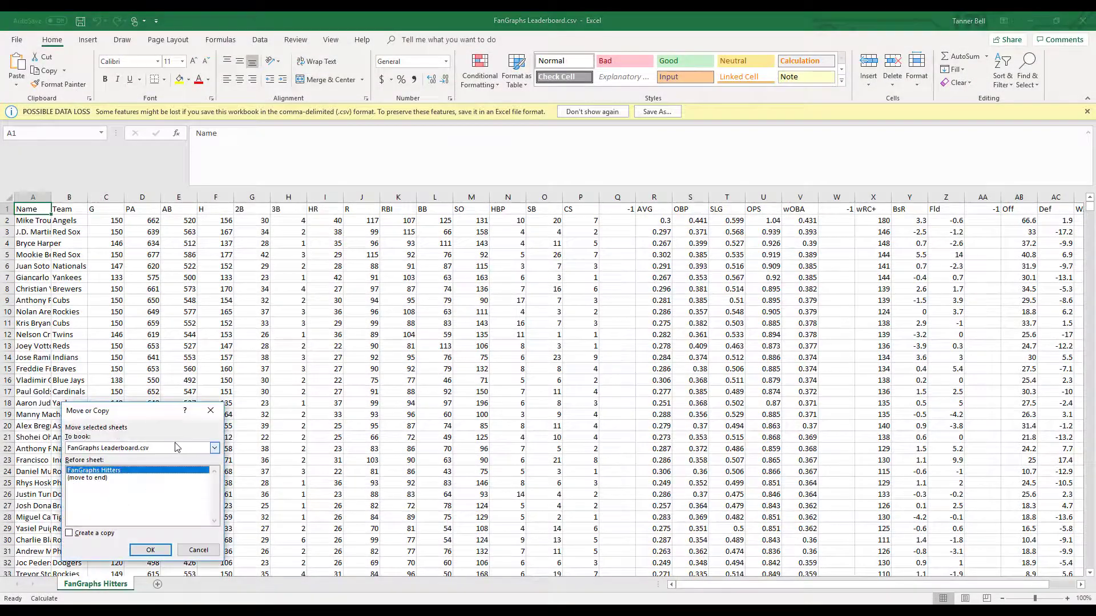
- Move the FanGraphs Hitters sheet into Automated SGP Rankings Tool.xlsx, before Replacement Level Stats
click(138, 448)
click(137, 463)
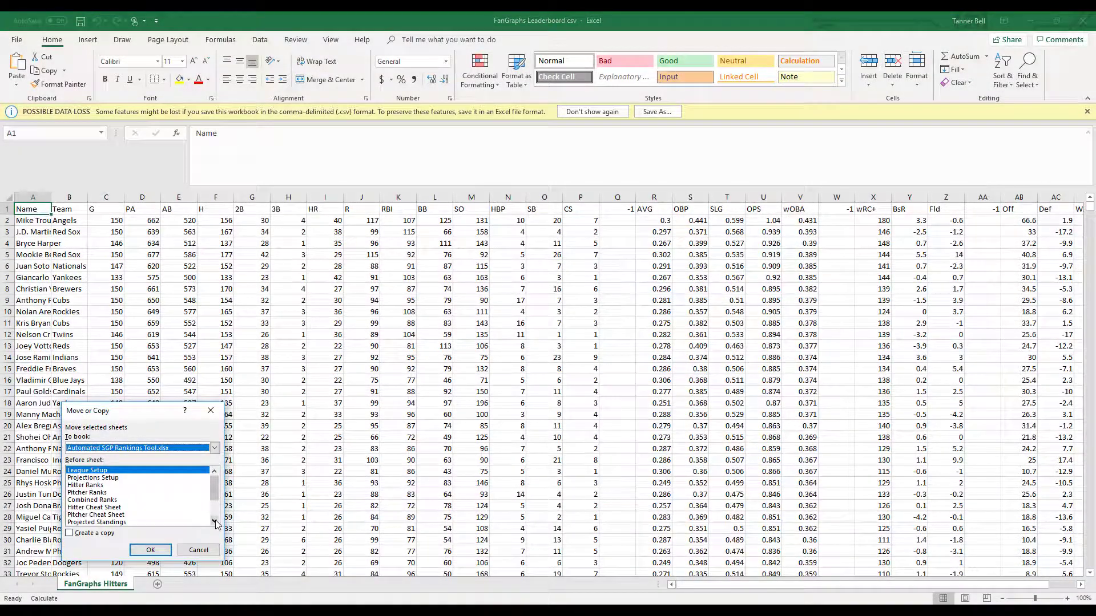
scroll(122, 499, down, 2)
scroll(122, 514, down, 2)
click(120, 522)
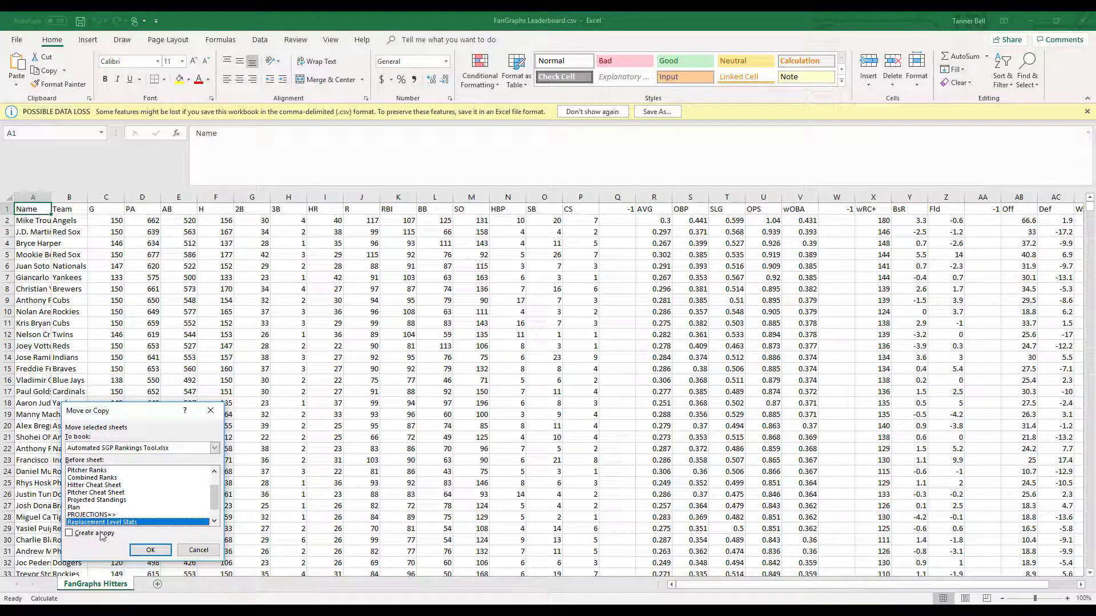
click(151, 550)
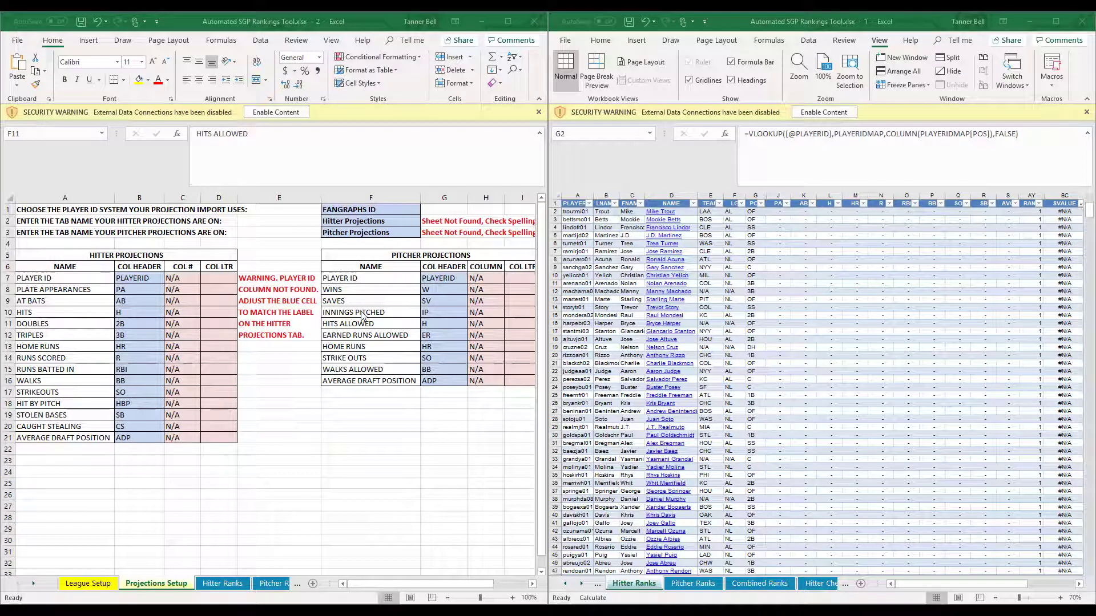
- Enter 'FanGraphs Hitters' as the hitter projections sheet name in Projections Setup cell F2
click(350, 221)
click(350, 221)
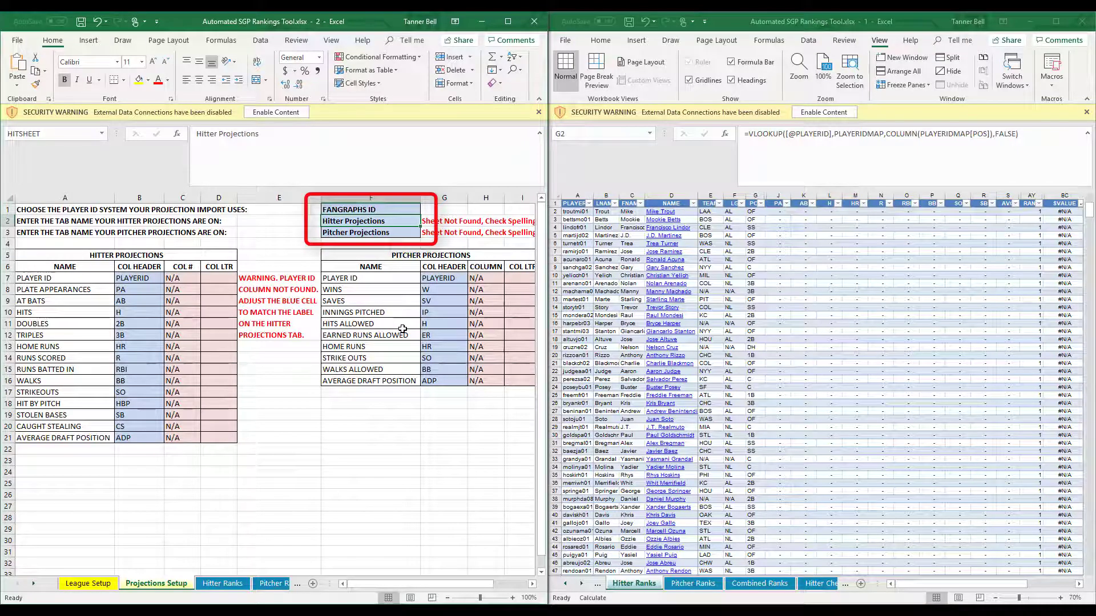
text(FanGr)
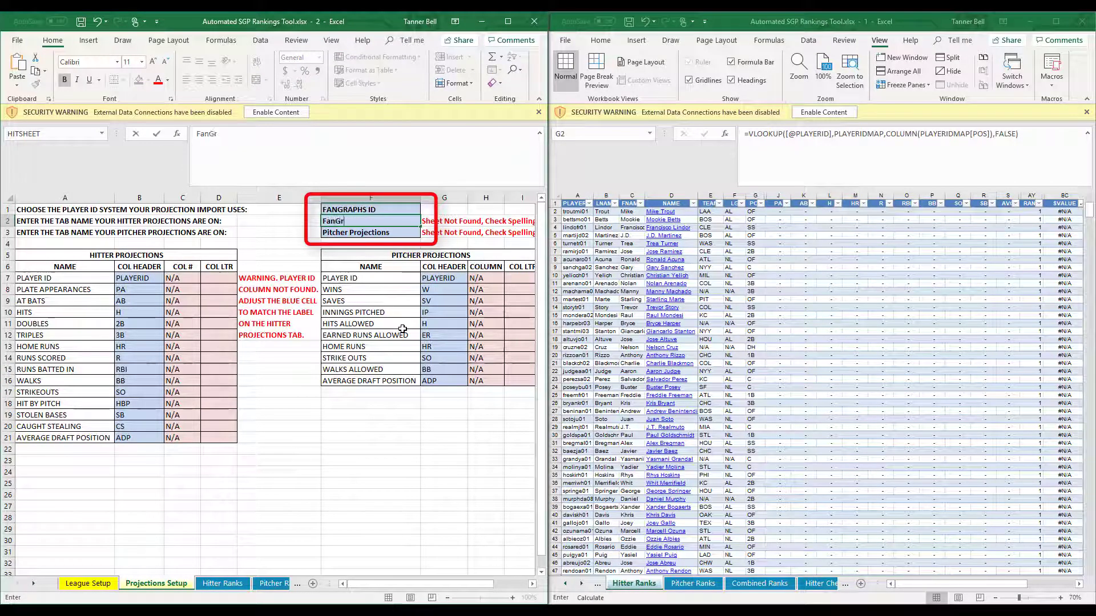
text(aphs Hitt)
text(ers)
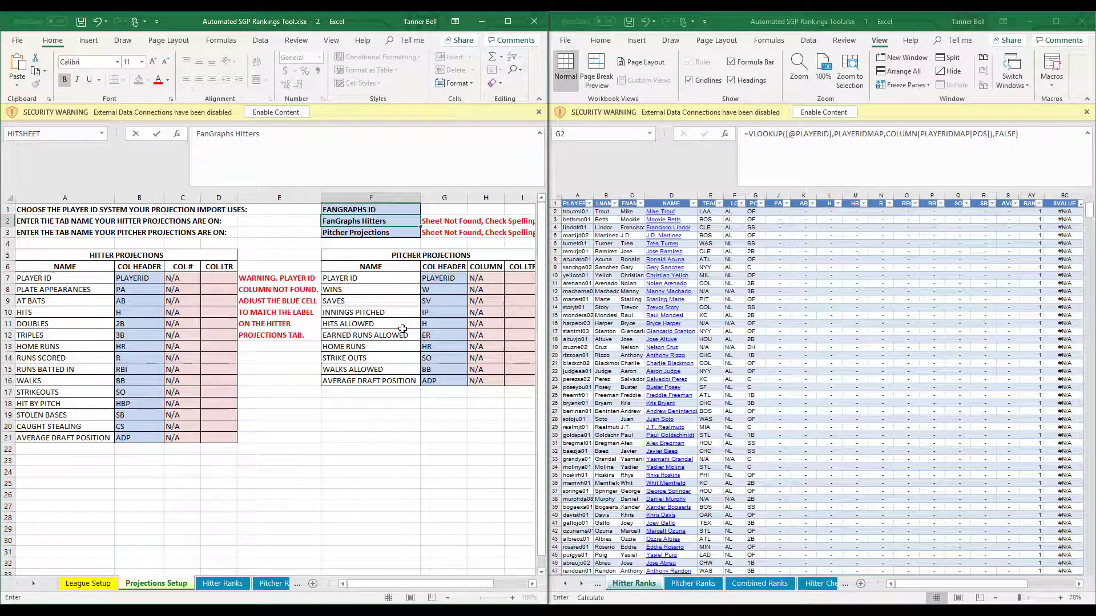
key(Return)
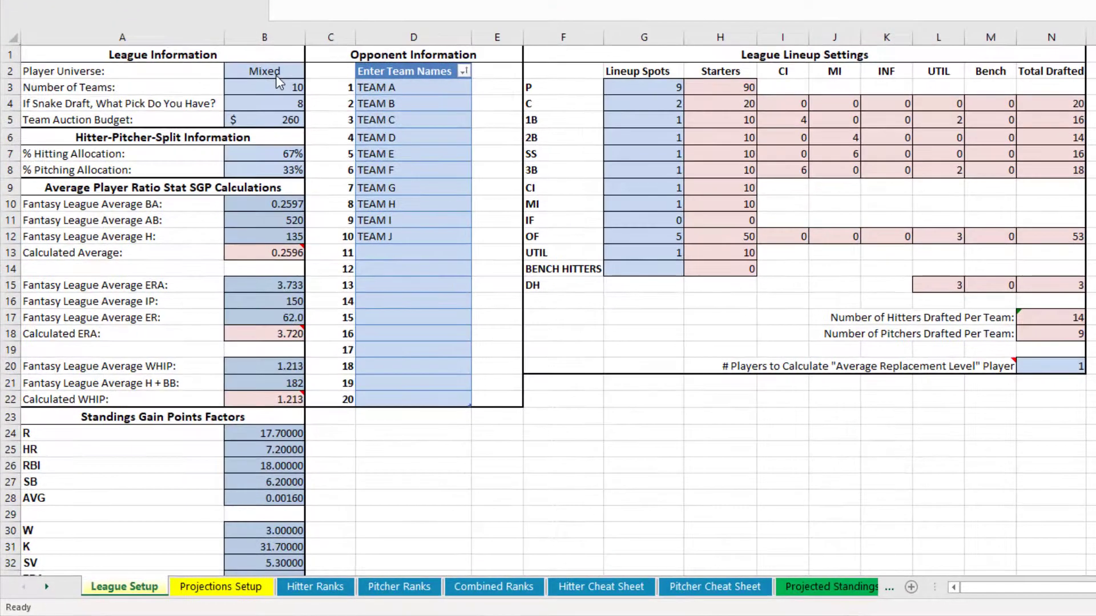
- Review the Player Universe and Number of Teams dropdowns, keeping Mixed and 10 teams
click(267, 72)
click(312, 72)
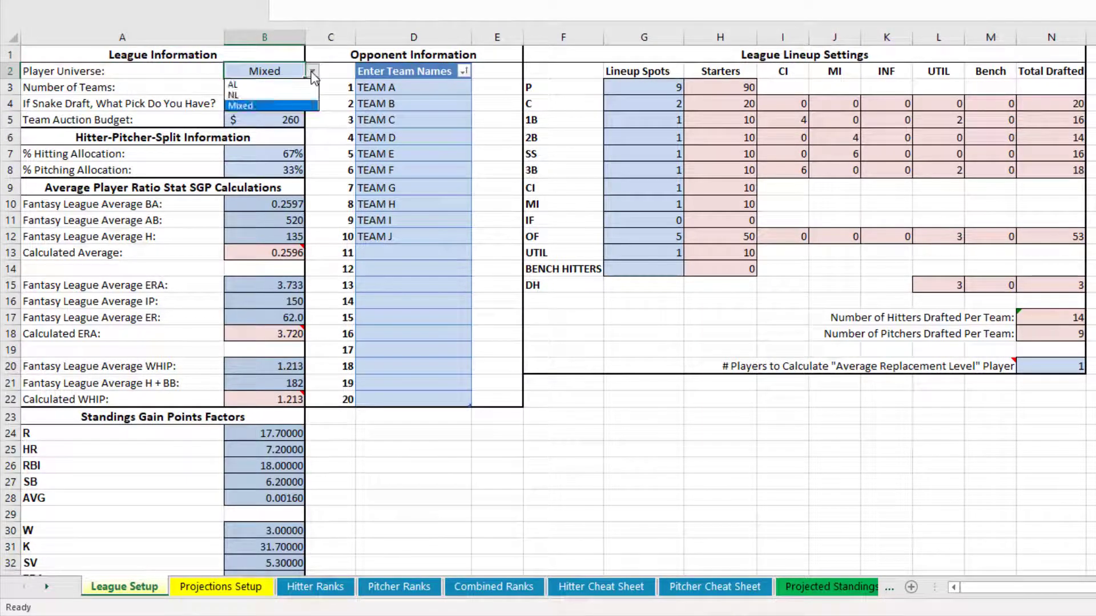
click(301, 86)
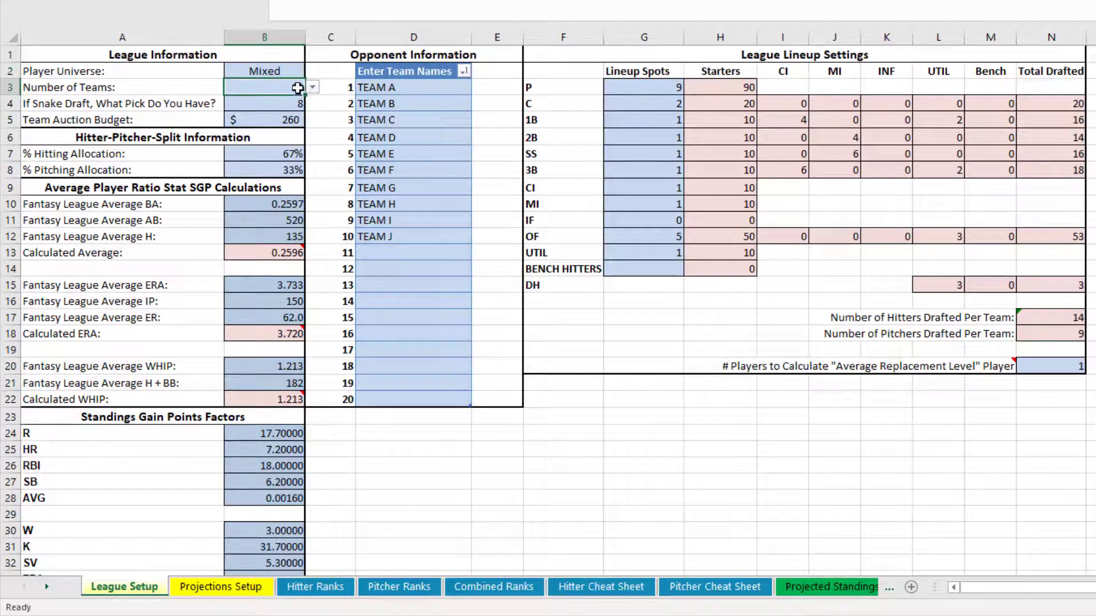
click(313, 89)
click(274, 102)
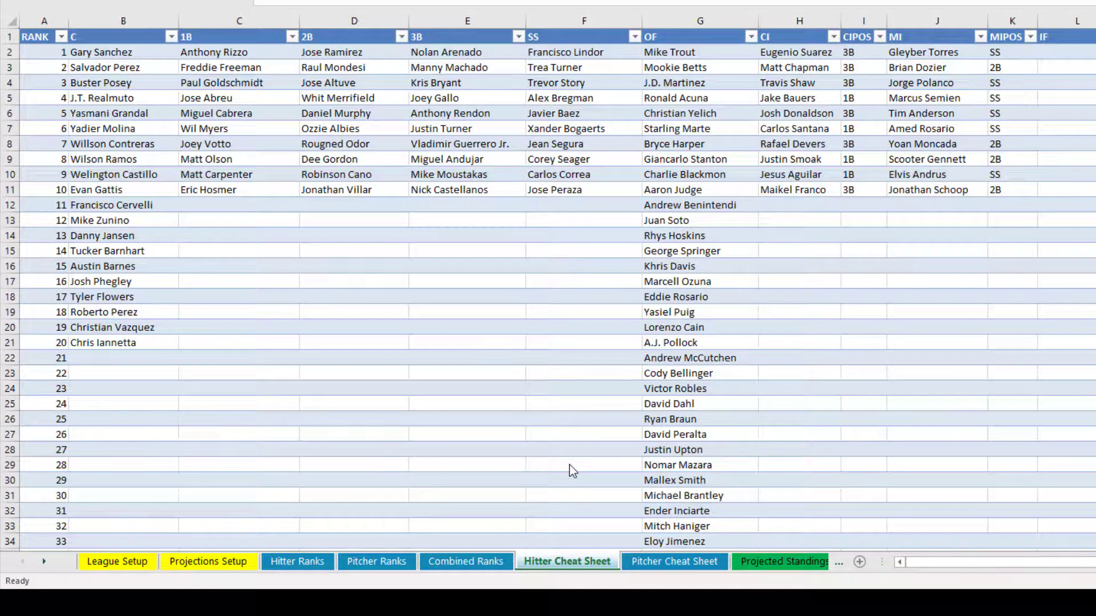
- Switch from the Hitter Cheat Sheet to the Pitcher Cheat Sheet
click(675, 561)
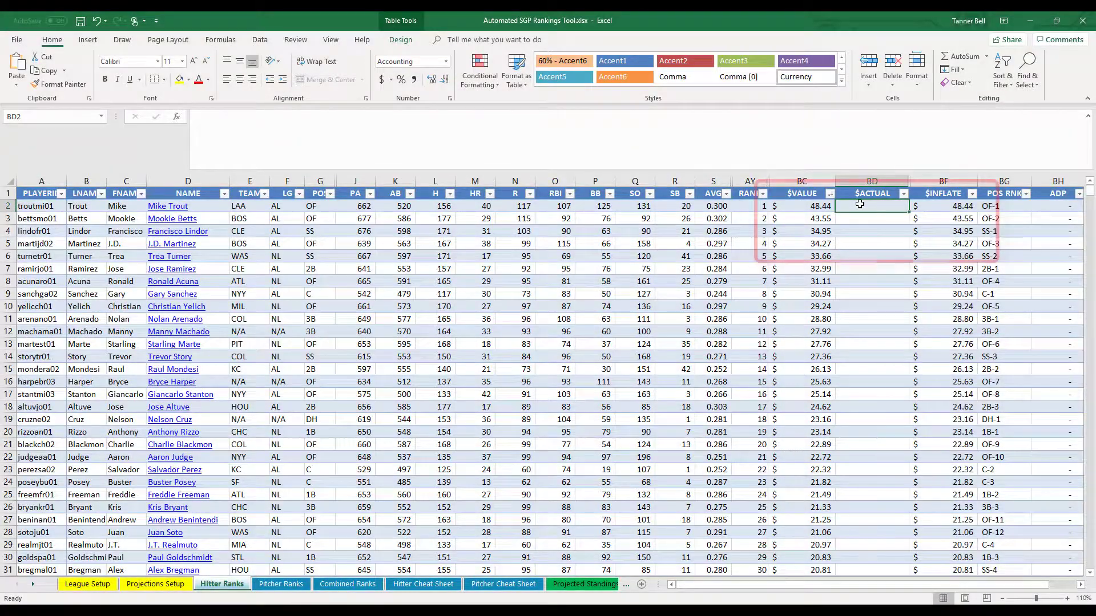
text(55)
- Enter $ACTUAL prices 55, 50 and 45 in BD2, BD3 and BD4 for the top three hitters
key(Return)
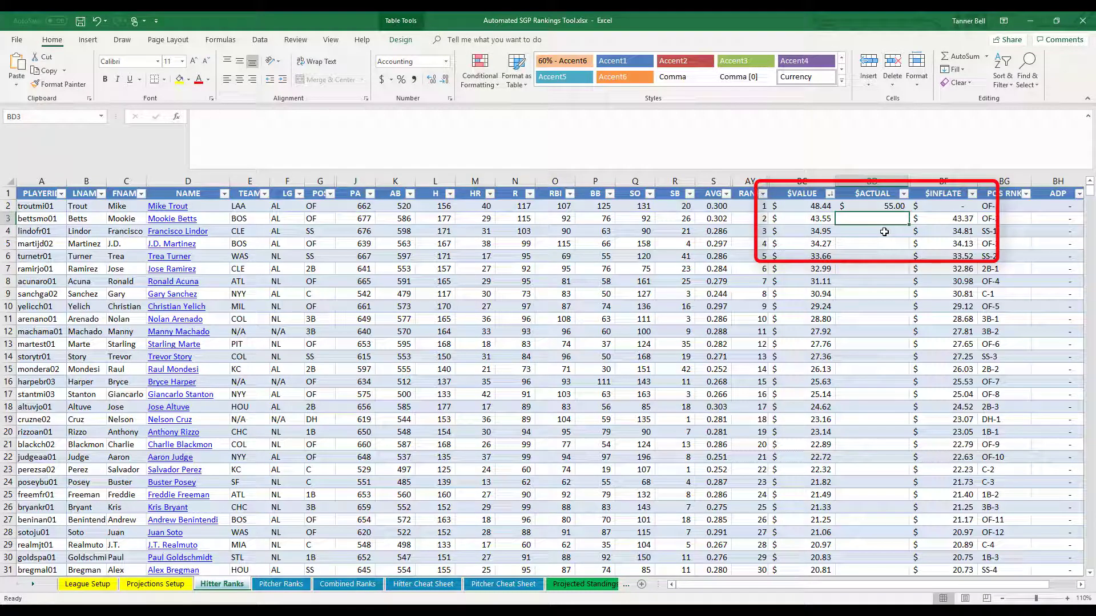
text(50)
key(Return)
text(45)
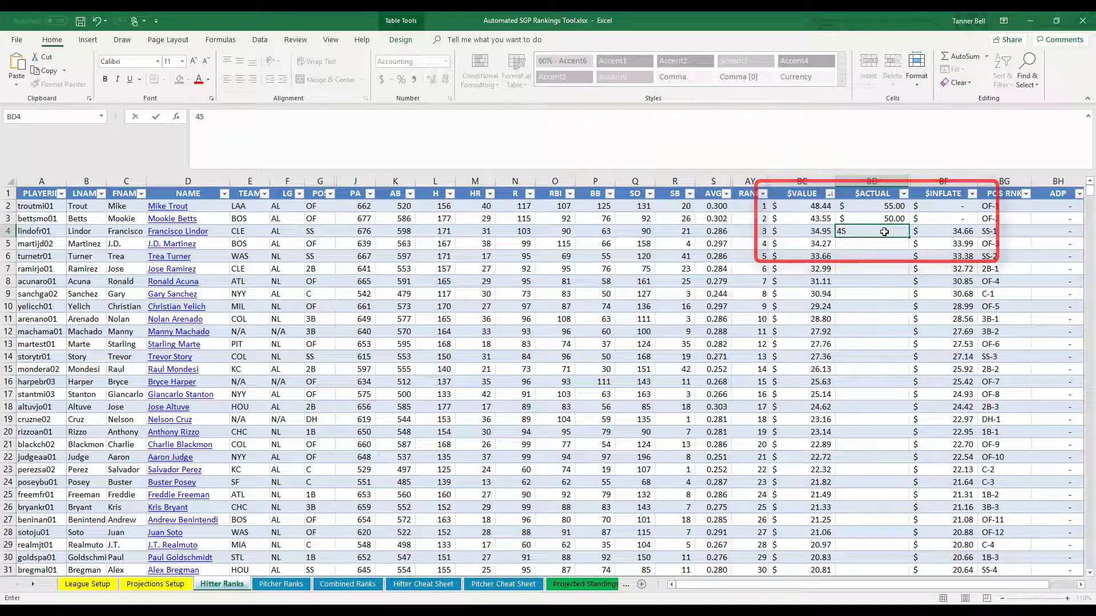
key(Return)
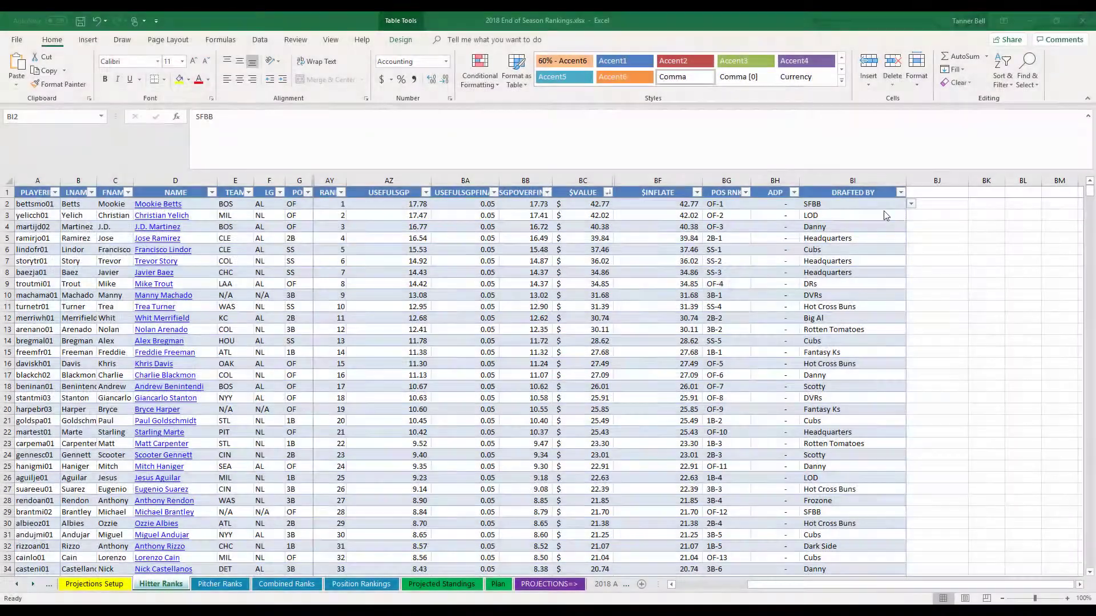
- Open the DRAFTED BY team dropdown in BI2 of the 2018 End of Season Rankings
click(910, 204)
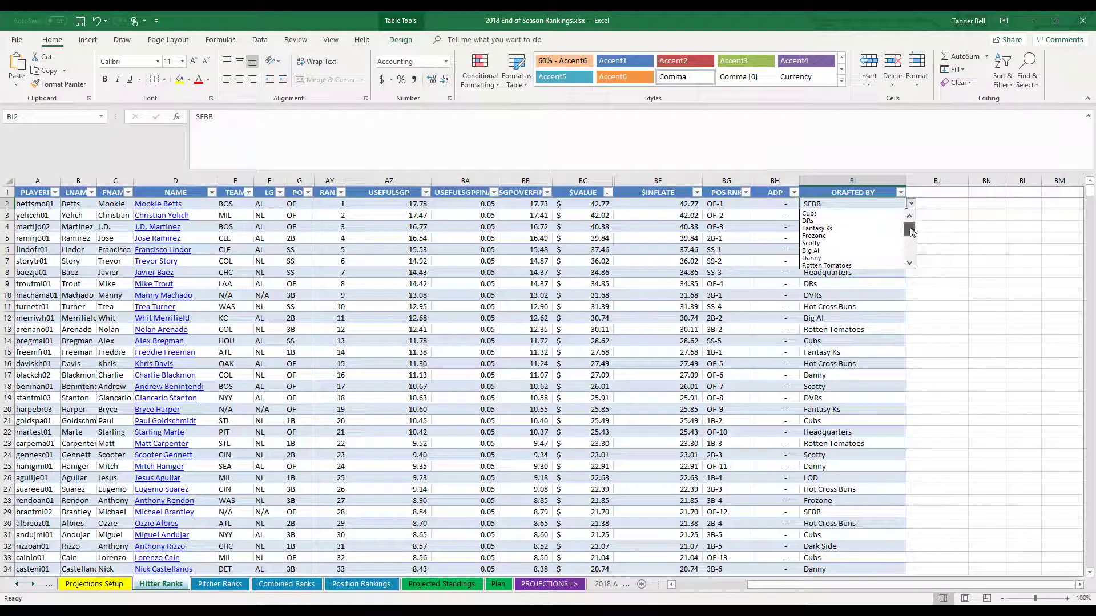
mouse_move(910, 221)
mouse_down()
mouse_move(910, 242)
mouse_move(909, 228)
mouse_up()
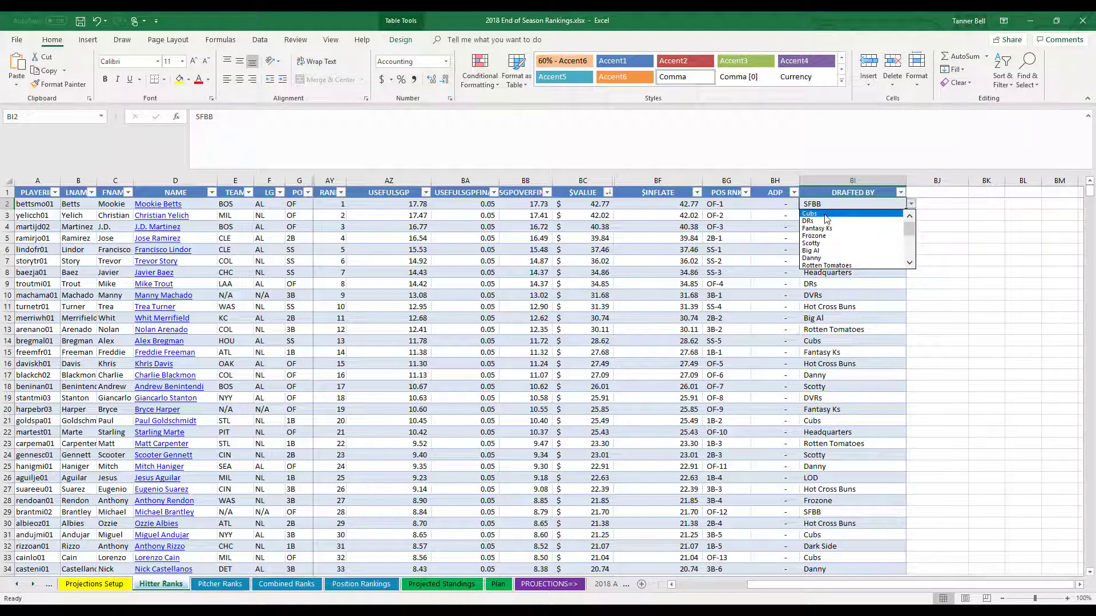